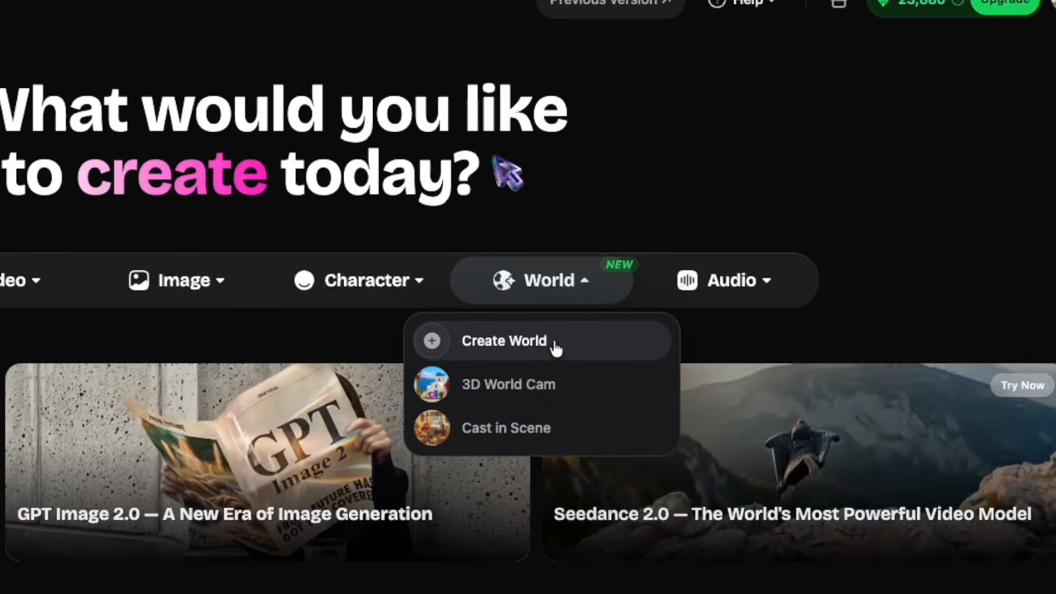
Create a 3D world from the apartment living room image chosen from the image history
{"action": "left_click", "coordinate": [565, 342]}
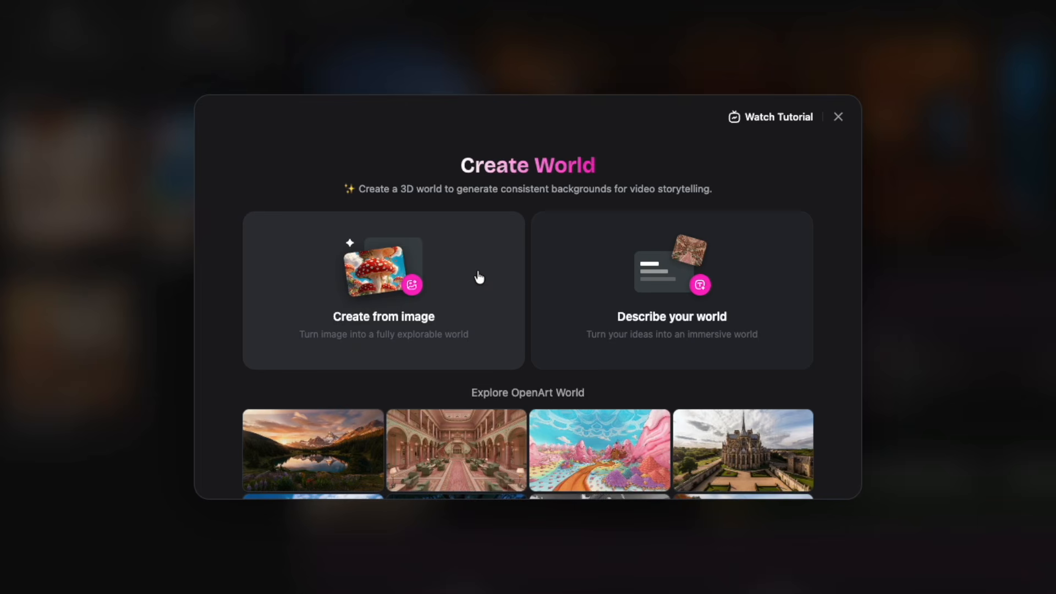
{"action": "left_click", "coordinate": [479, 278]}
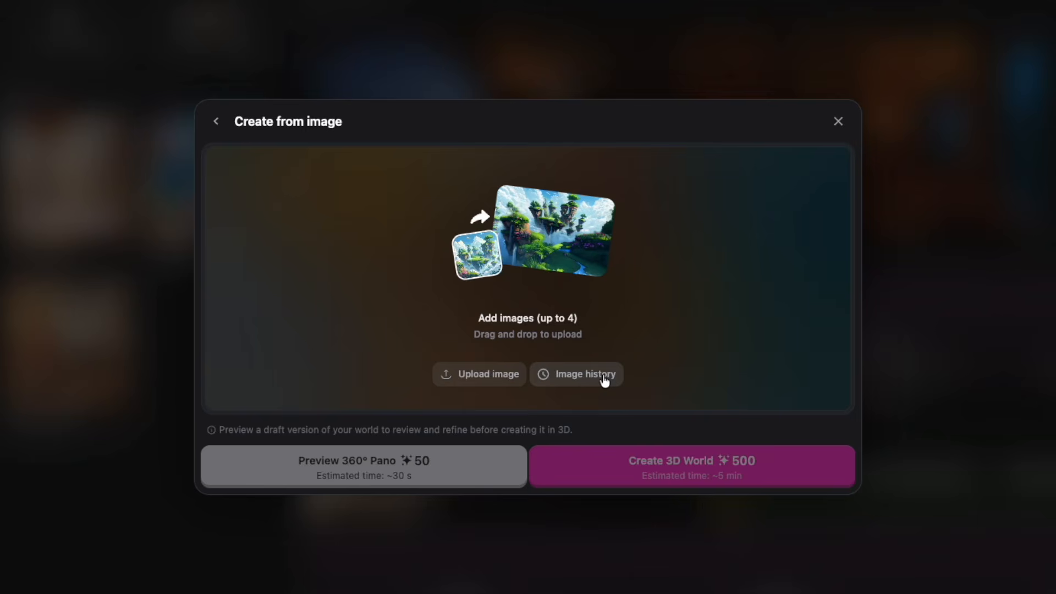
{"action": "left_click", "coordinate": [604, 377]}
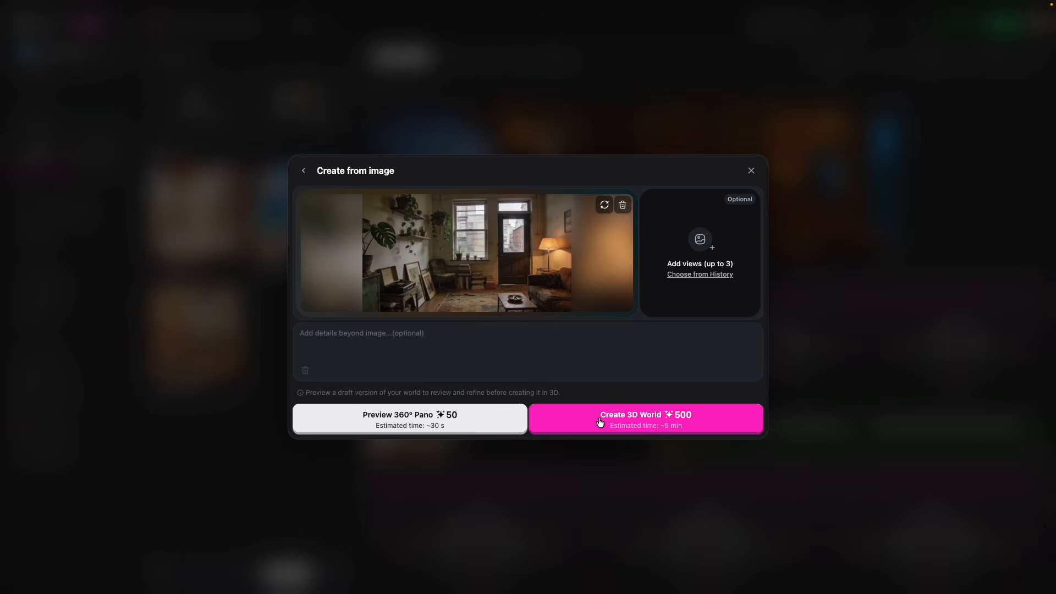
{"action": "left_click", "coordinate": [600, 421]}
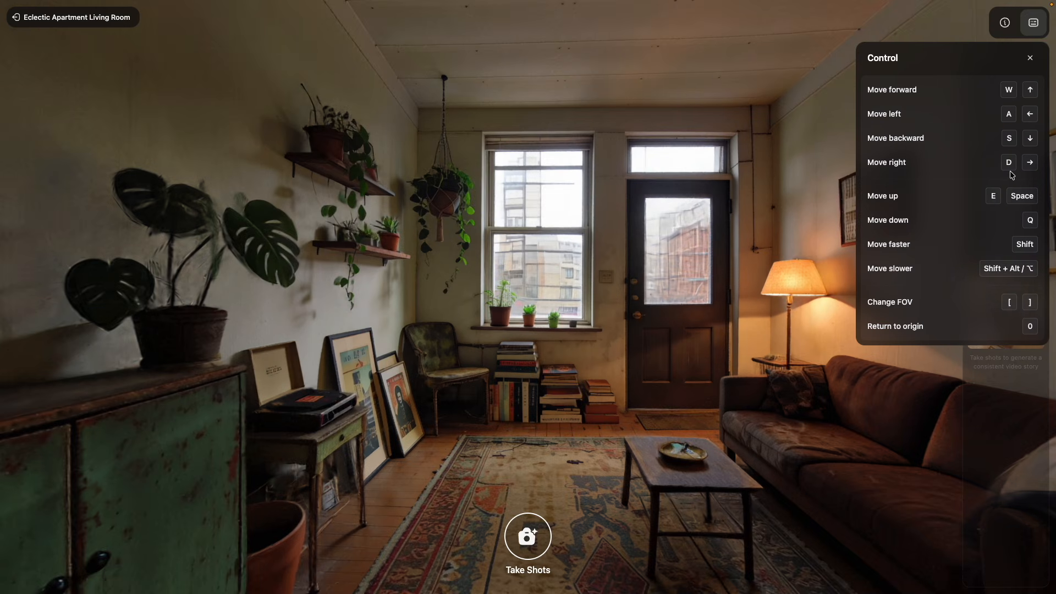
Frame the living room from a high angle looking down over the rug and sofa, and start a shot
{"action": "key", "text": "w"}
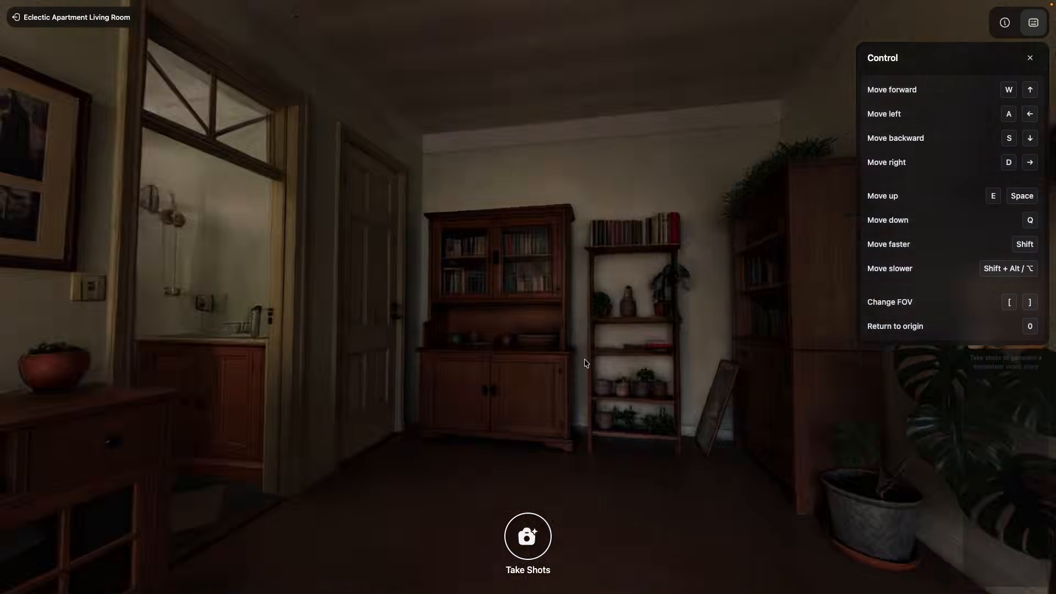
{"action": "left_click_drag", "start_coordinate": [583, 361], "coordinate": [1014, 417]}
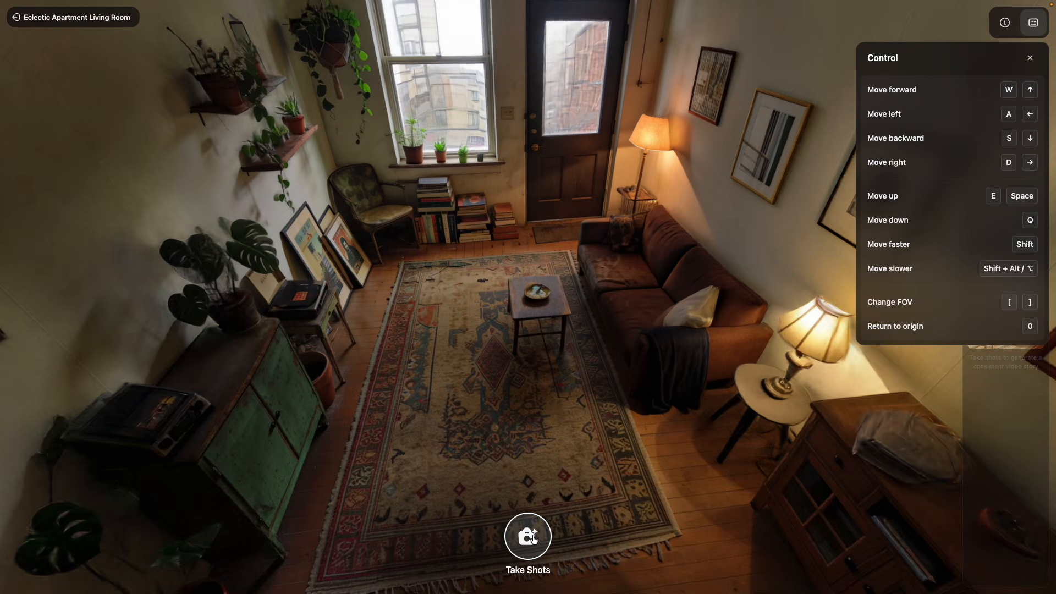
{"action": "left_click", "coordinate": [529, 536]}
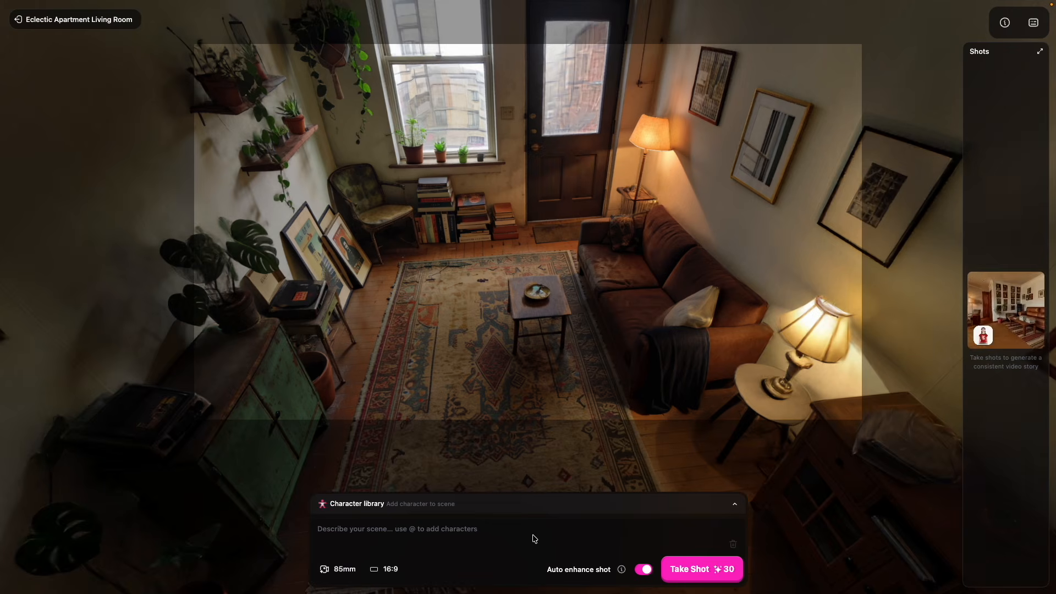
Take an 85mm, 16:9 shot of Cleo sitting on the sofa, leaning forward looking at a piece of notebook paper with writing on it
{"action": "left_click", "coordinate": [359, 504]}
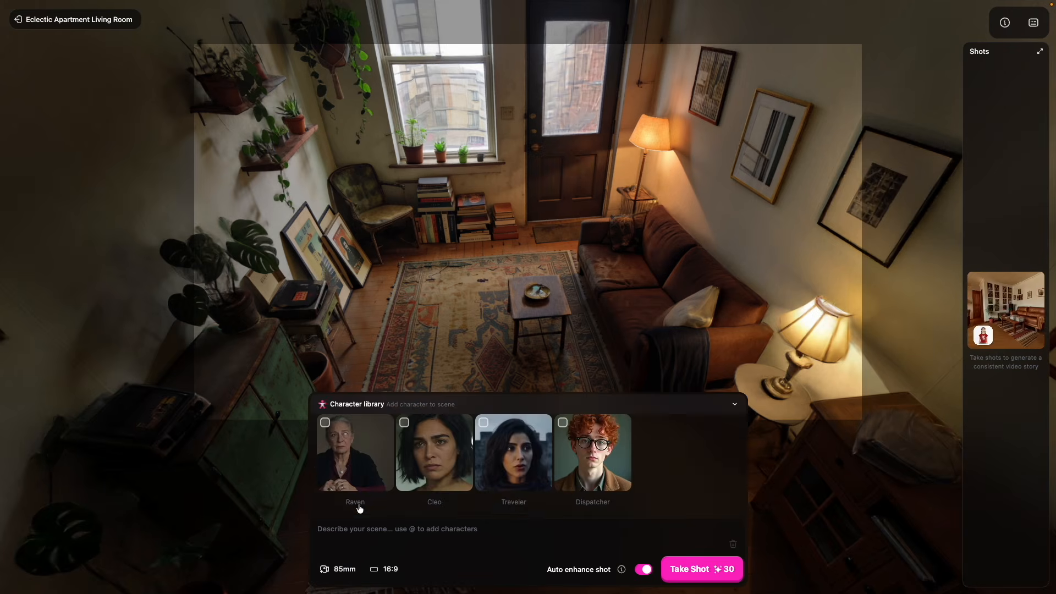
{"action": "left_click", "coordinate": [407, 427]}
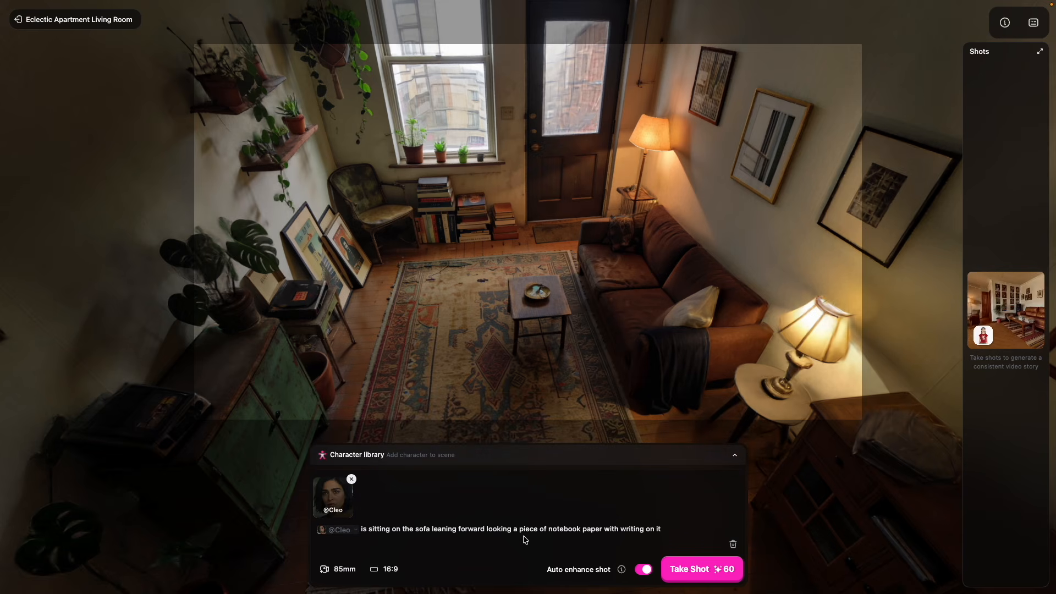
{"action": "left_click", "coordinate": [341, 569]}
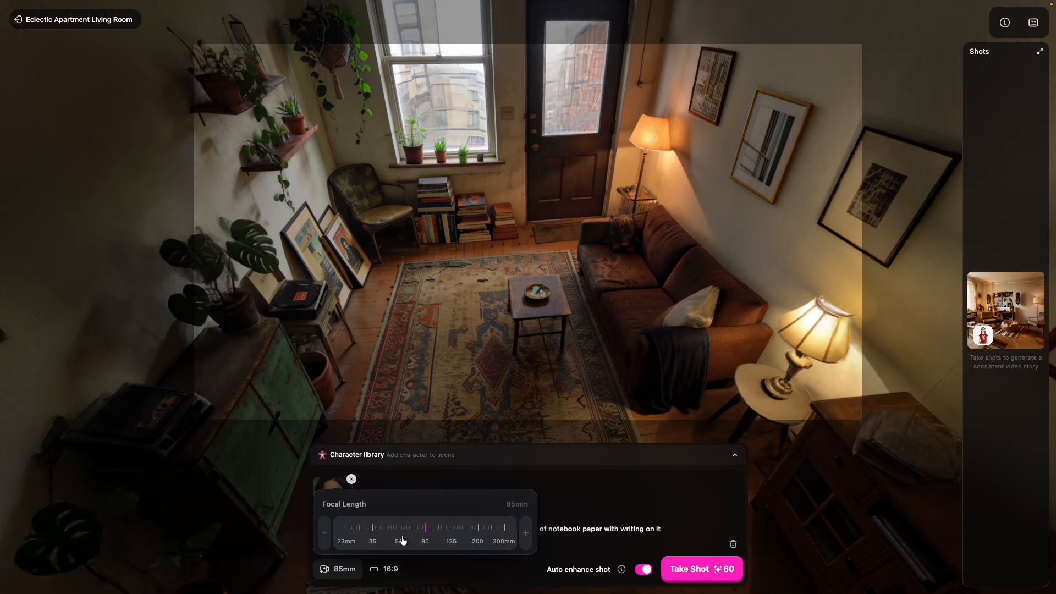
{"action": "left_click", "coordinate": [591, 494]}
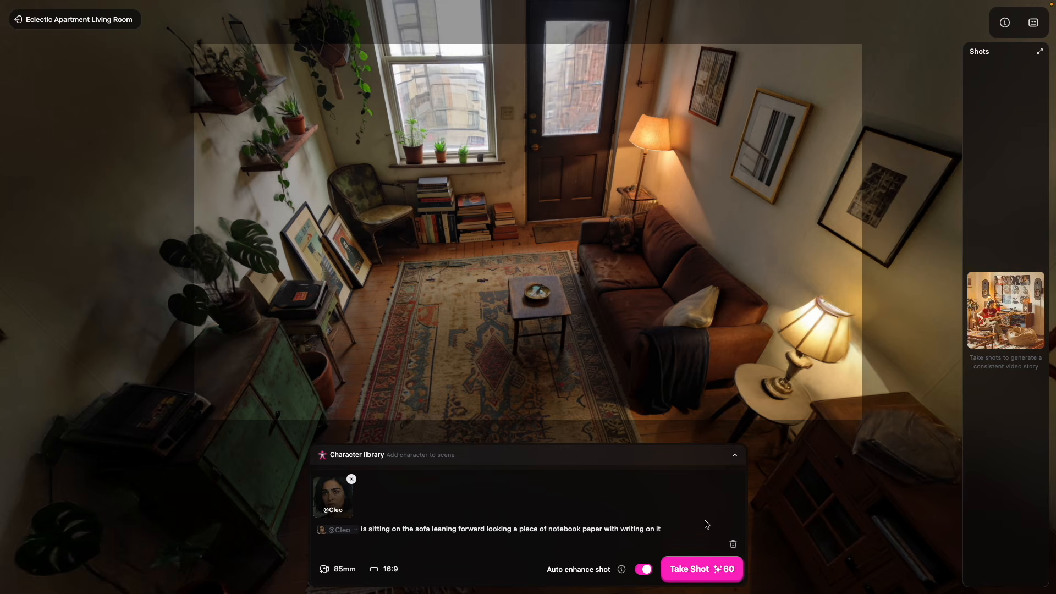
{"action": "left_click", "coordinate": [716, 576]}
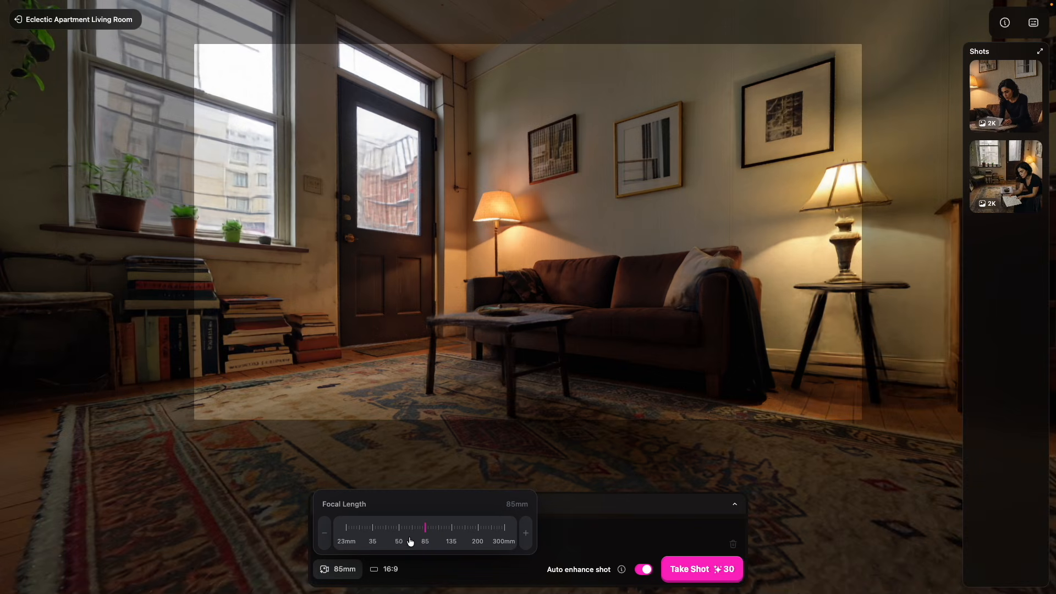
Set the focal length to 83mm and add Cleo in a short sleeve scoop neck black shirt with camo cargo pants, sitting center sofa
{"action": "left_click", "coordinate": [427, 532]}
{"action": "left_click_drag", "start_coordinate": [432, 531], "coordinate": [460, 531]}
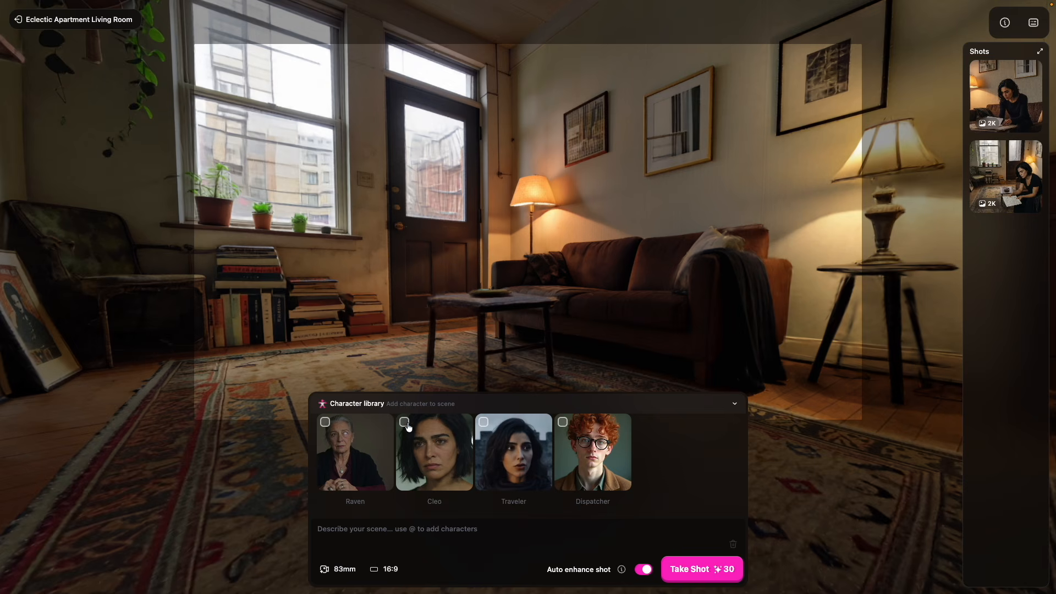
{"action": "left_click", "coordinate": [431, 401]}
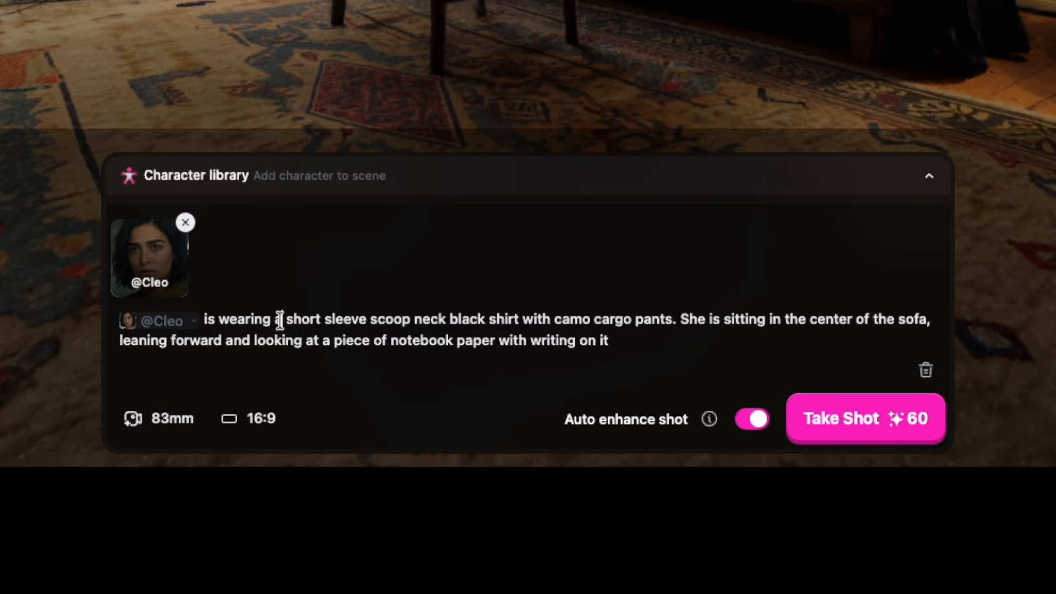
{"action": "left_click_drag", "start_coordinate": [280, 319], "coordinate": [677, 323]}
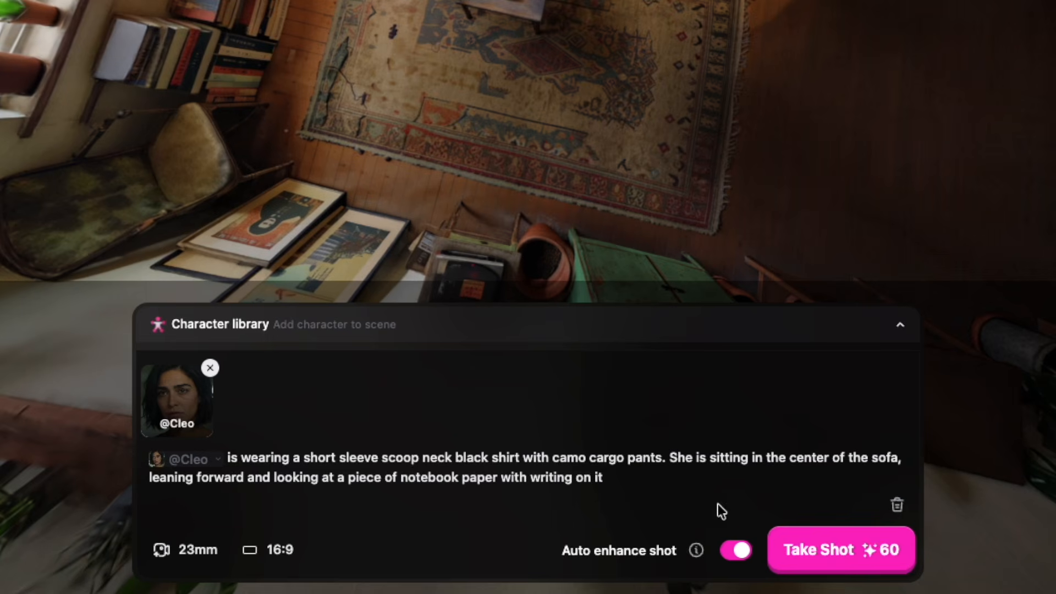
Take a 23mm high-angle shot of Cleo on the sofa with the same outfit prompt and browse to the next shot
{"action": "left_click", "coordinate": [846, 565]}
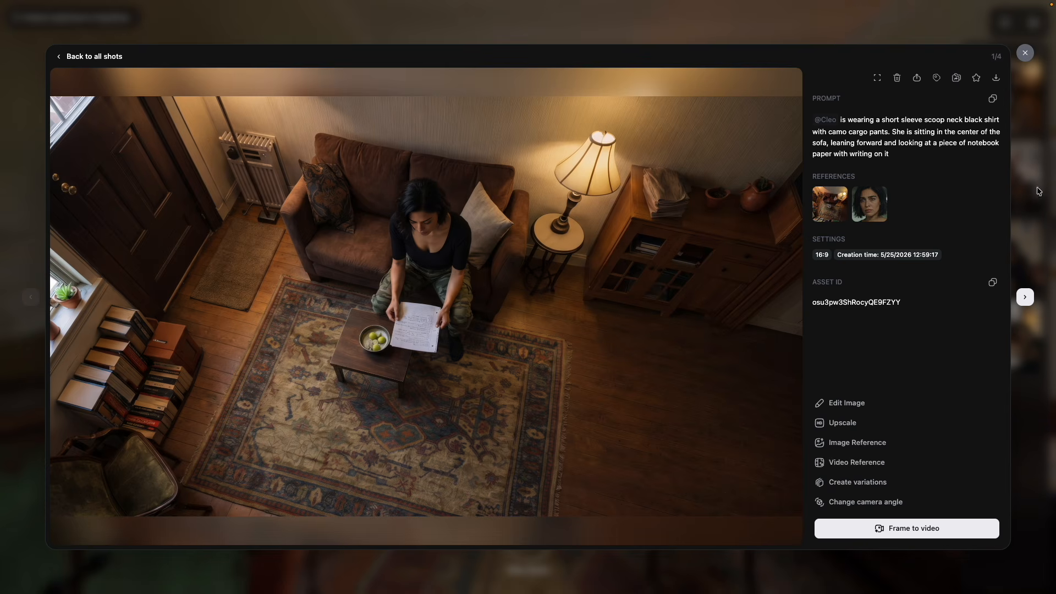
{"action": "left_click", "coordinate": [1028, 303]}
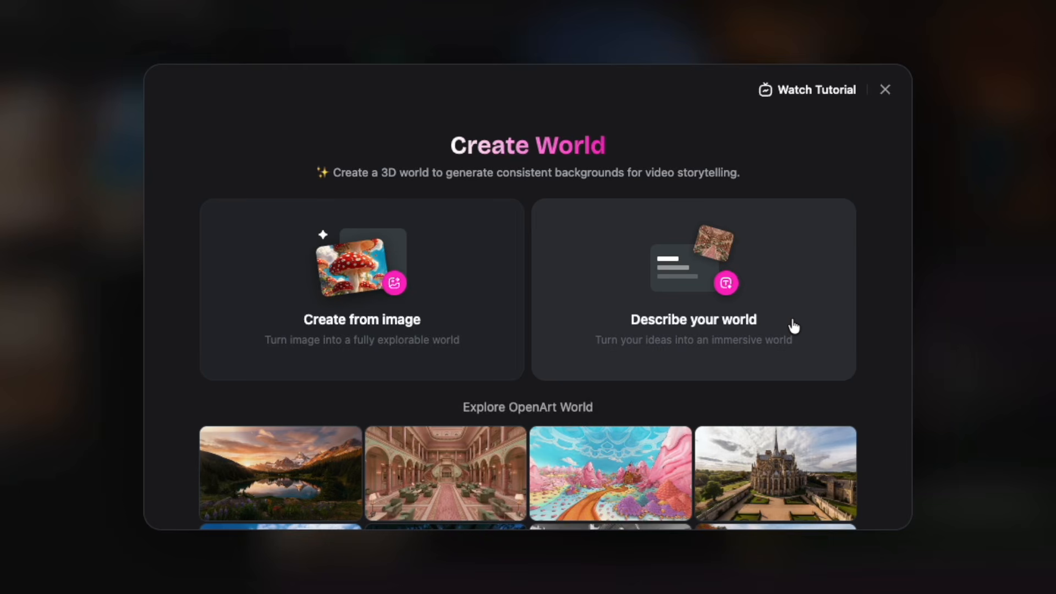
Describe a new world as a rundown bayou swamp shack on stilts with a single aluminum lawn chair, and generate its 360° pano preview
{"action": "left_click", "coordinate": [792, 325]}
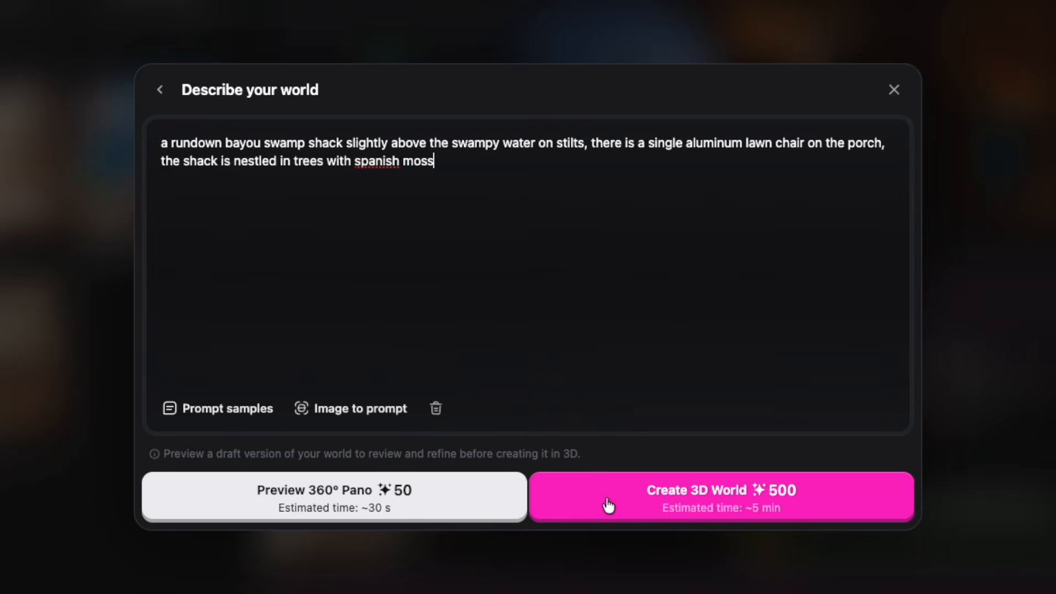
{"action": "left_click", "coordinate": [434, 505]}
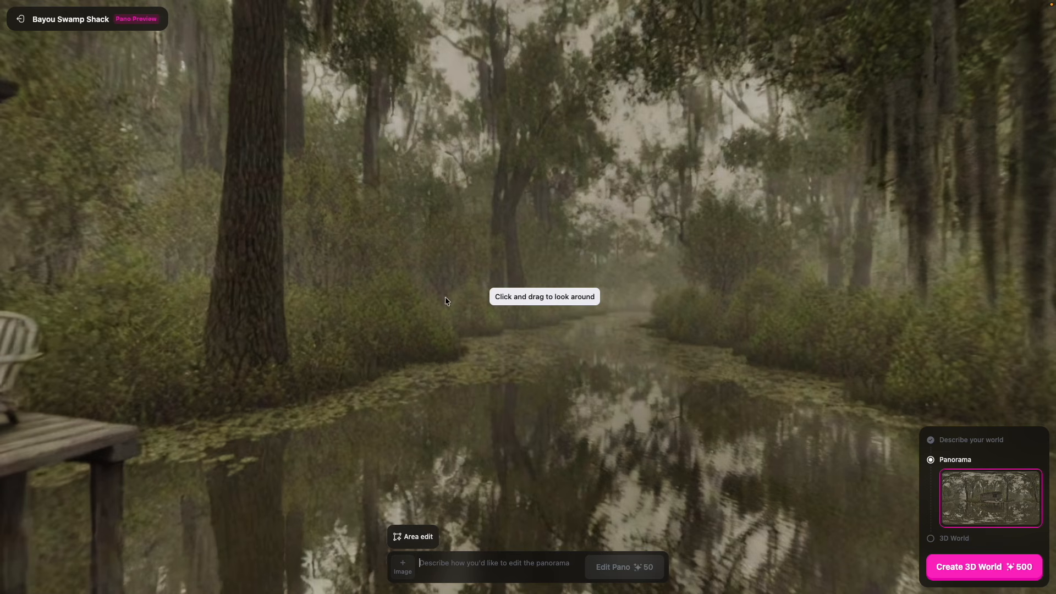
Look around the Bayou Swamp Shack panorama, checking the shack, porch chairs and surrounding swamp
{"action": "left_click_drag", "start_coordinate": [254, 206], "coordinate": [556, 298]}
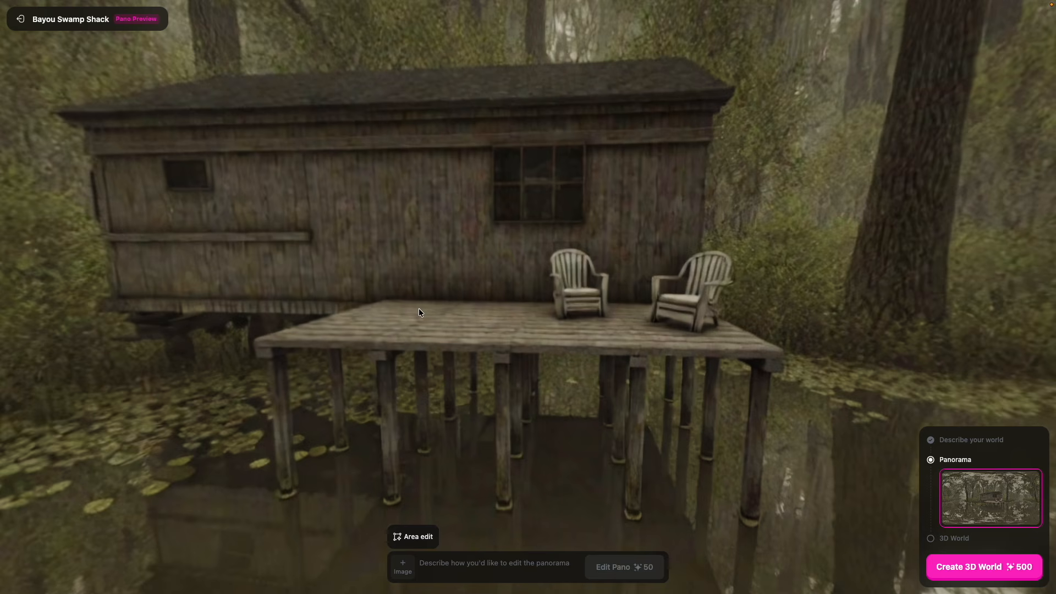
{"action": "left_click_drag", "start_coordinate": [419, 312], "coordinate": [783, 250]}
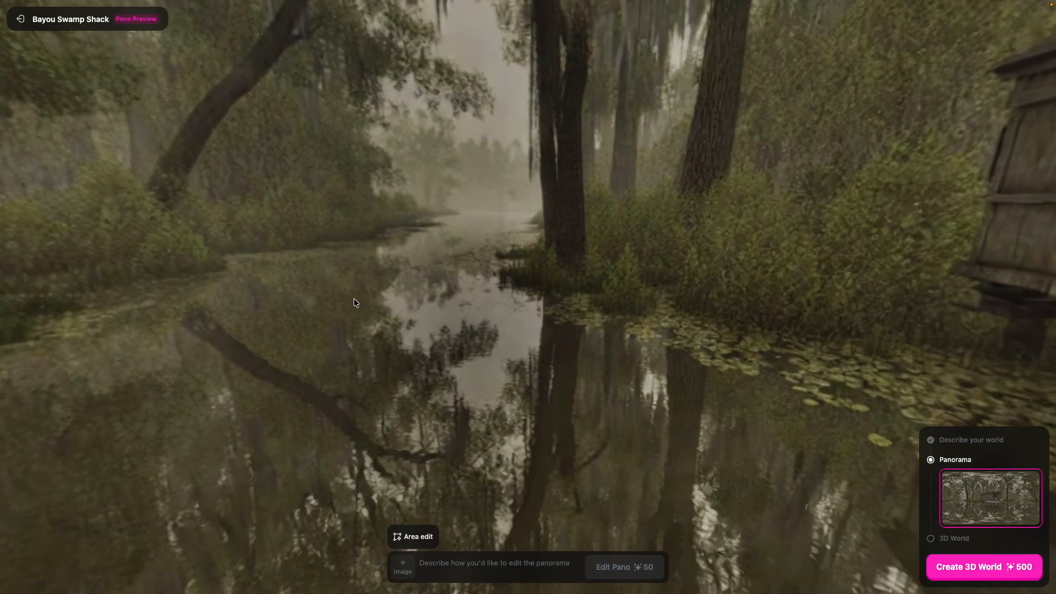
{"action": "left_click_drag", "start_coordinate": [344, 299], "coordinate": [434, 364]}
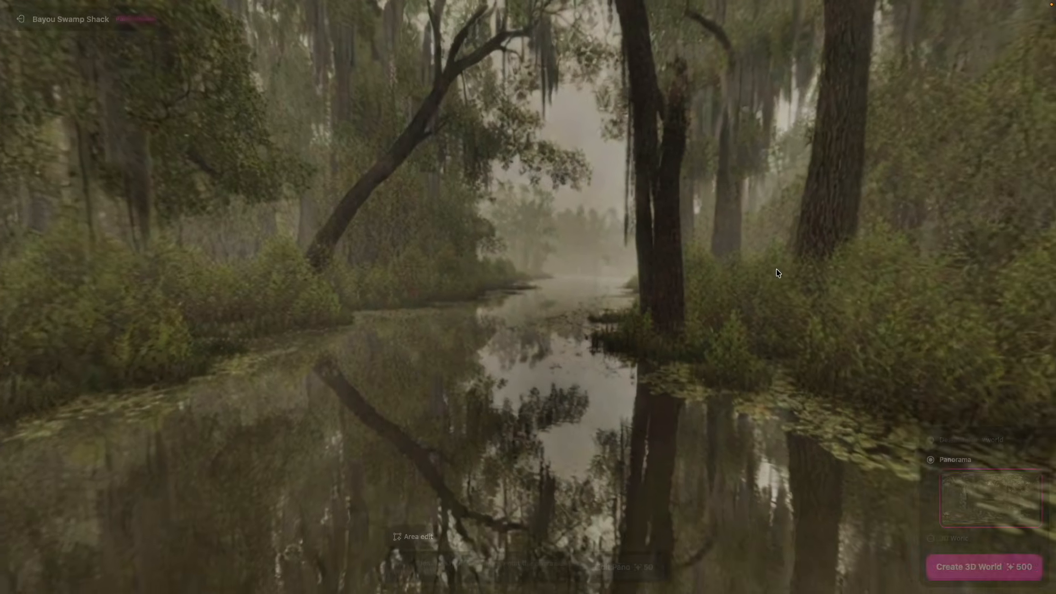
{"action": "left_click_drag", "start_coordinate": [777, 268], "coordinate": [329, 232]}
{"action": "left_click_drag", "start_coordinate": [674, 217], "coordinate": [496, 201]}
{"action": "left_click_drag", "start_coordinate": [629, 183], "coordinate": [467, 193]}
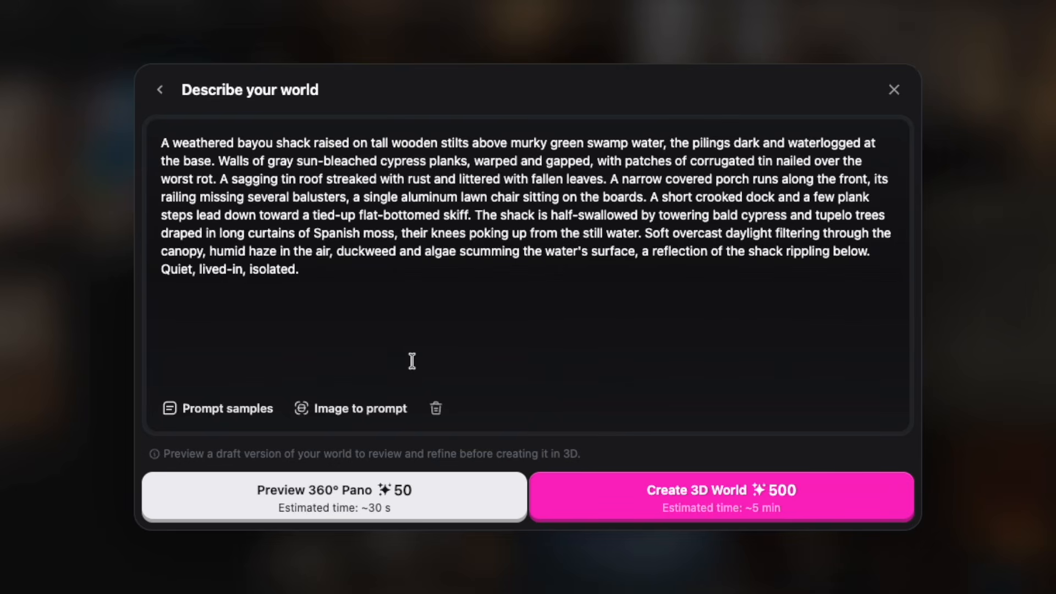
Generate a 360° pano preview from the detailed weathered bayou shack description and inspect its boat, steps and porch
{"action": "left_click", "coordinate": [398, 511]}
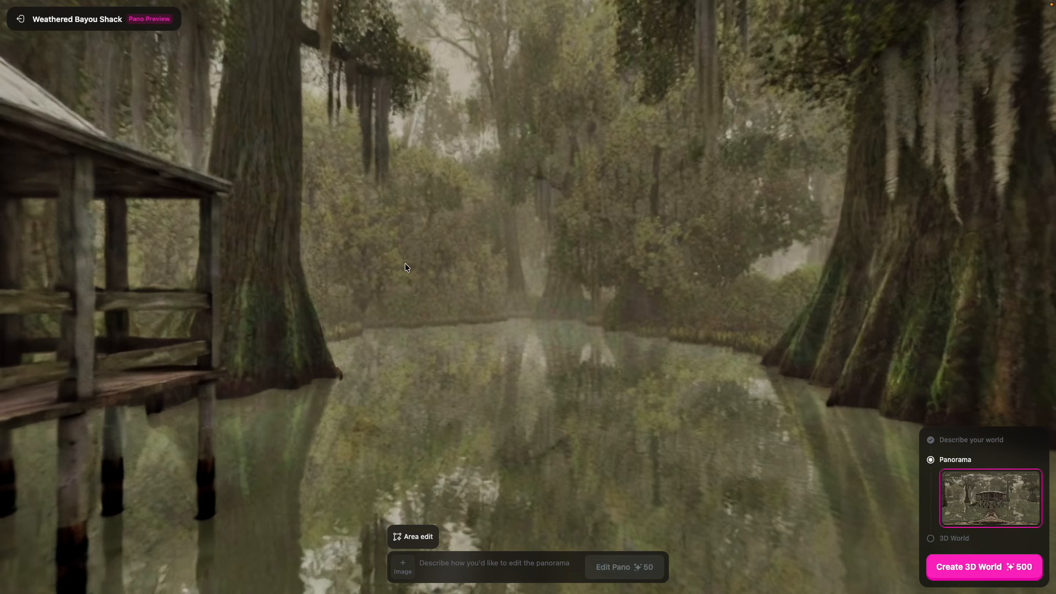
{"action": "left_click_drag", "start_coordinate": [405, 263], "coordinate": [724, 225]}
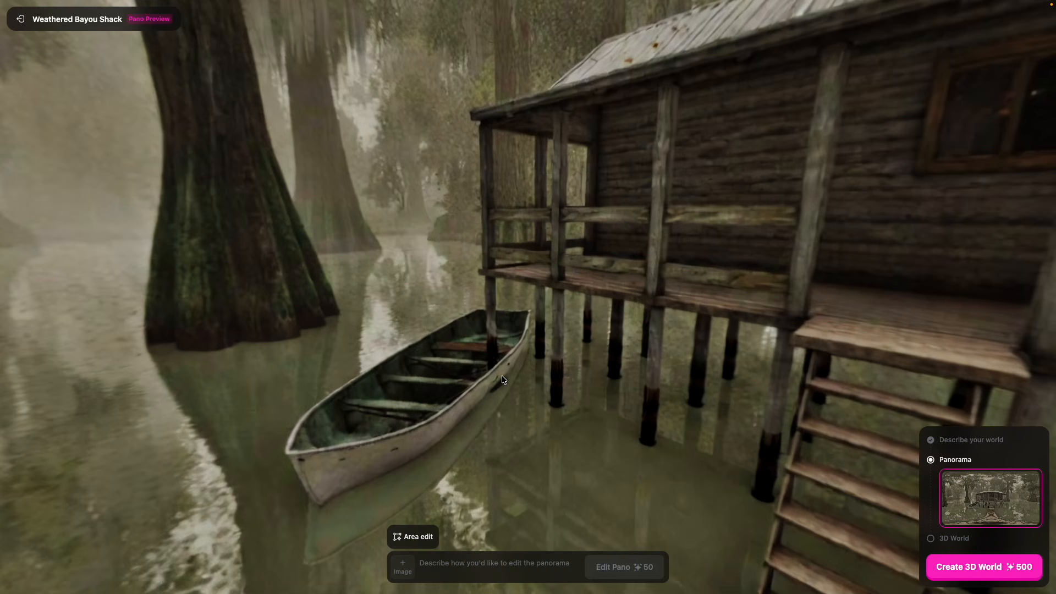
{"action": "left_click_drag", "start_coordinate": [502, 379], "coordinate": [780, 114]}
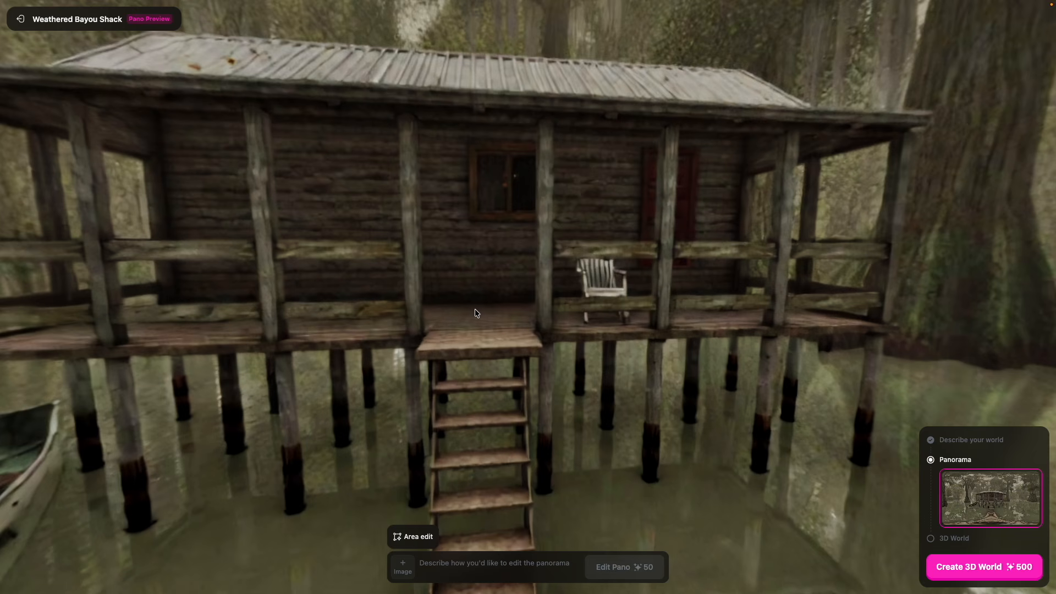
{"action": "mouse_move", "coordinate": [474, 313]}
{"action": "left_mouse_down"}
{"action": "mouse_move", "coordinate": [678, 323]}
{"action": "mouse_move", "coordinate": [573, 301]}
{"action": "mouse_move", "coordinate": [390, 288]}
{"action": "left_mouse_up"}
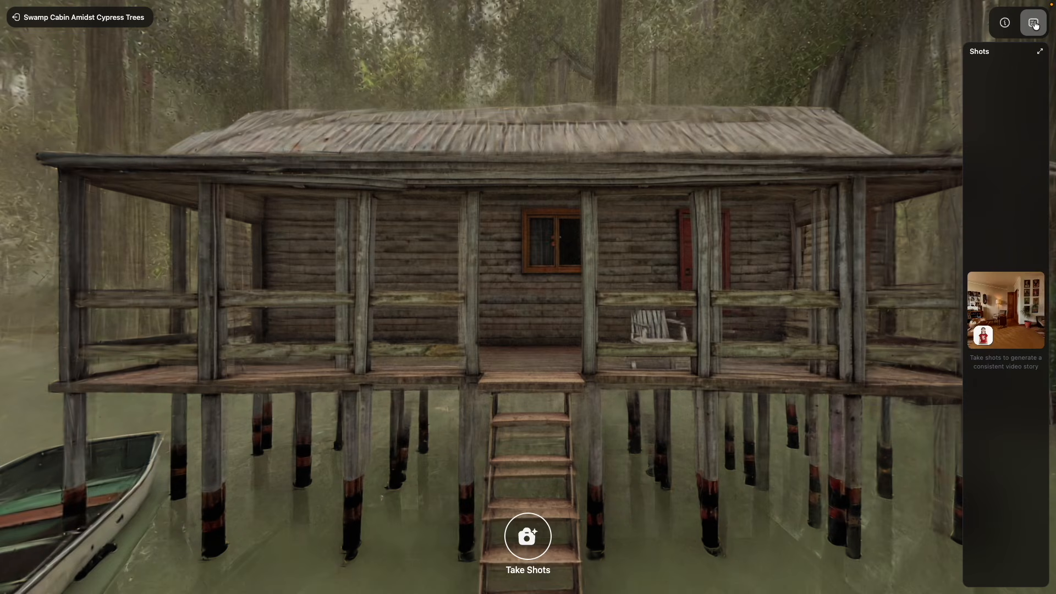
Frame the swamp cabin and dock from the side at 161mm and add the Cleo and Frogman characters to the shot
{"action": "left_click", "coordinate": [1033, 23]}
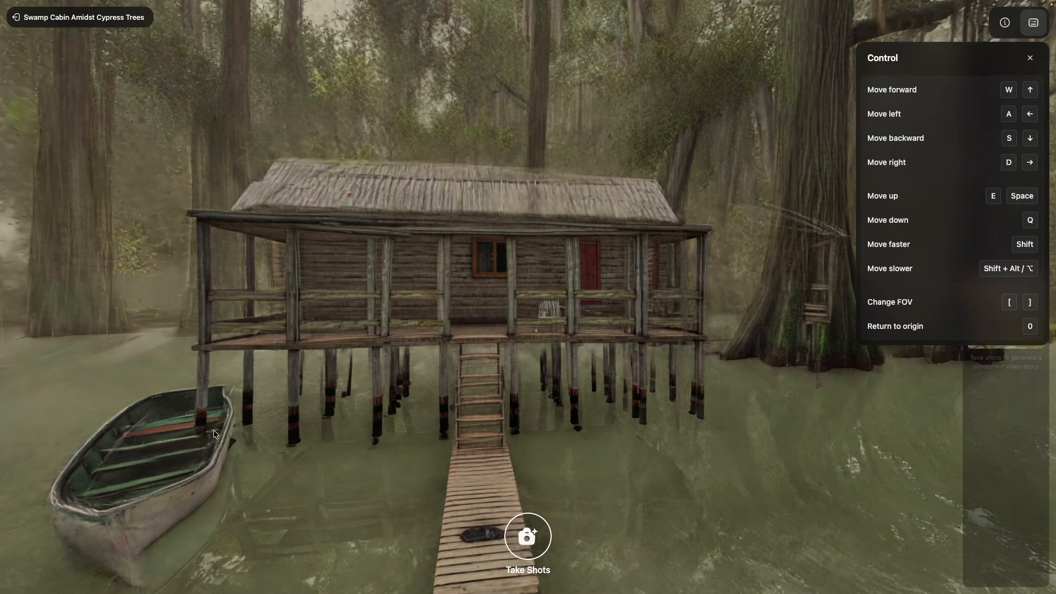
{"action": "left_click_drag", "start_coordinate": [372, 414], "coordinate": [408, 416]}
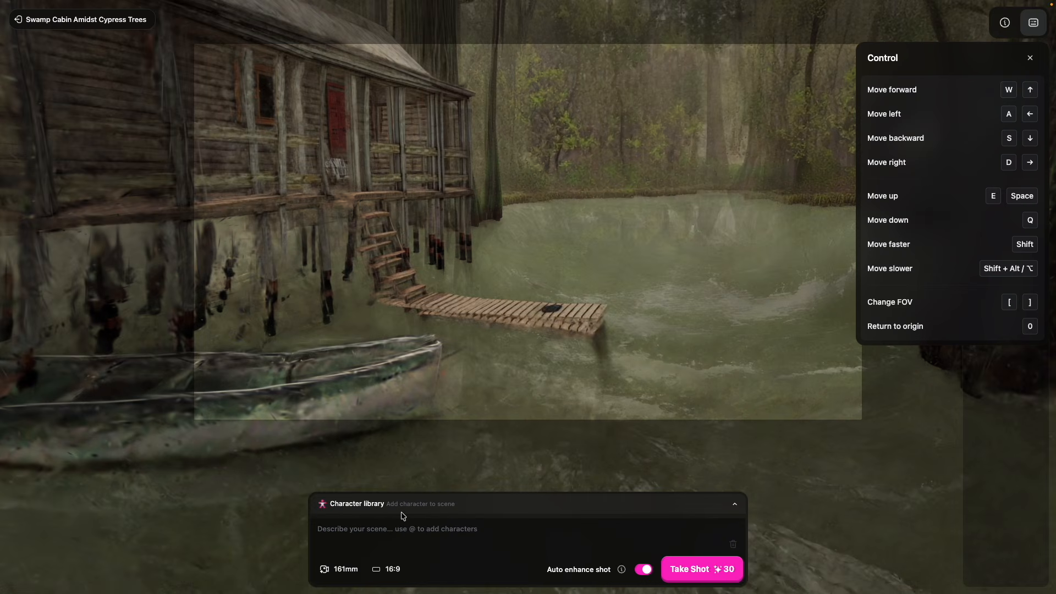
{"action": "left_click", "coordinate": [379, 507]}
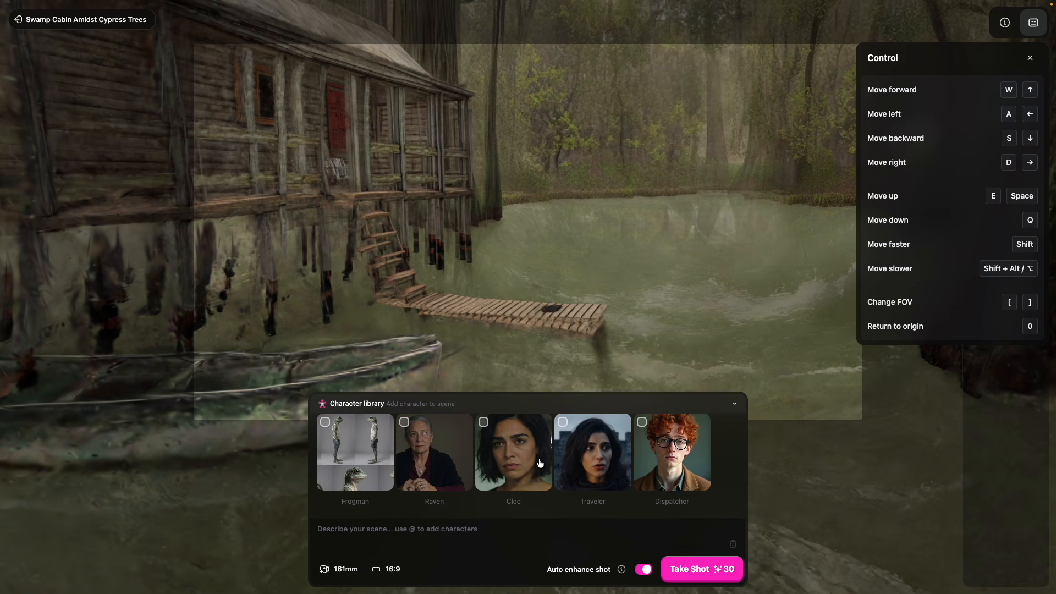
{"action": "left_click", "coordinate": [486, 427]}
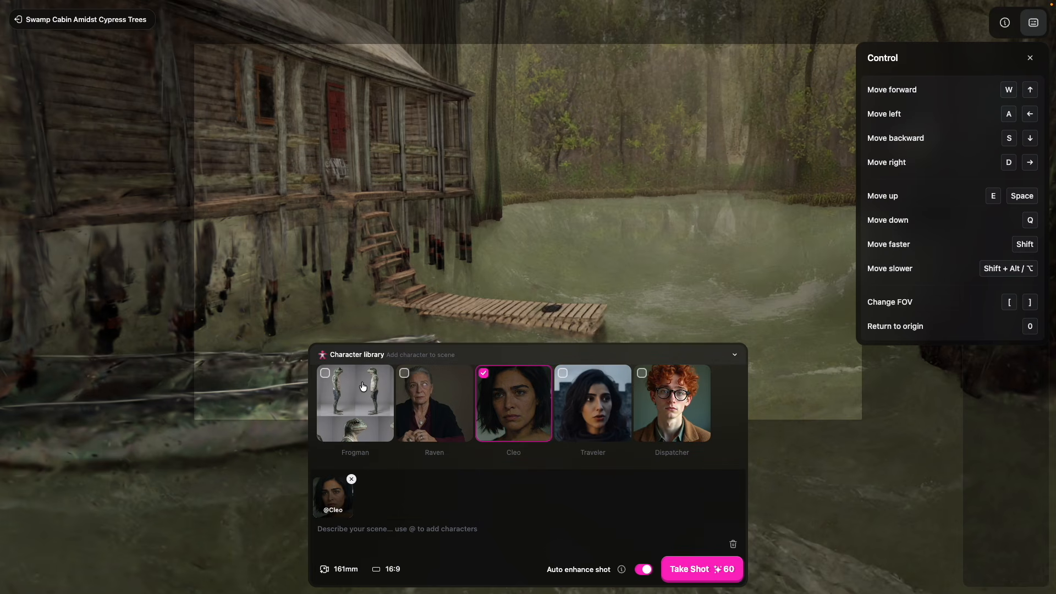
{"action": "left_click", "coordinate": [330, 385]}
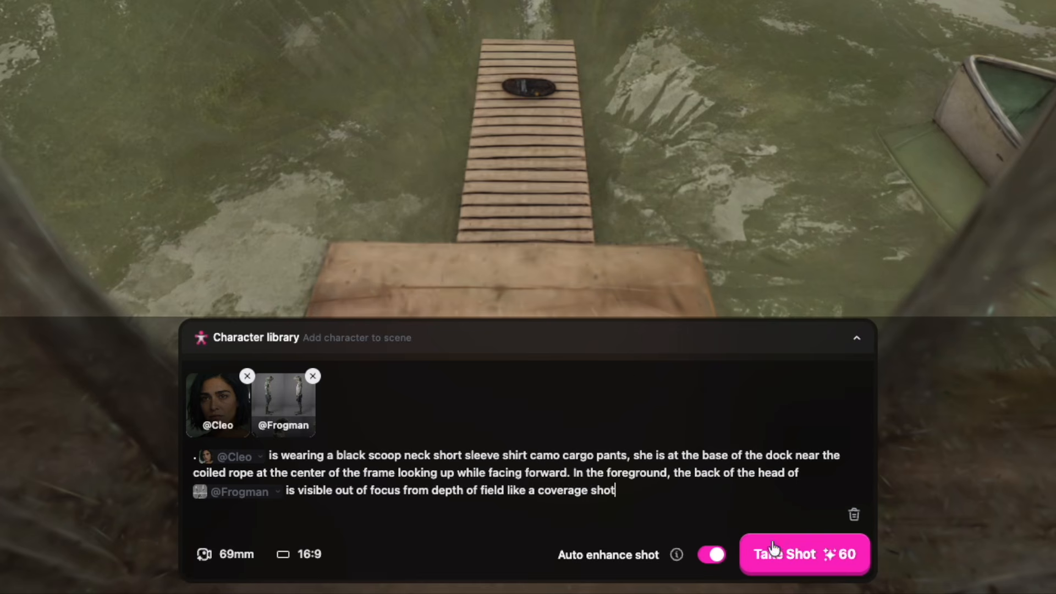
Take a 69mm shot of Cleo at the base of the dock looking up, with the back of Frogman's head out of focus in the foreground
{"action": "left_click", "coordinate": [764, 542]}
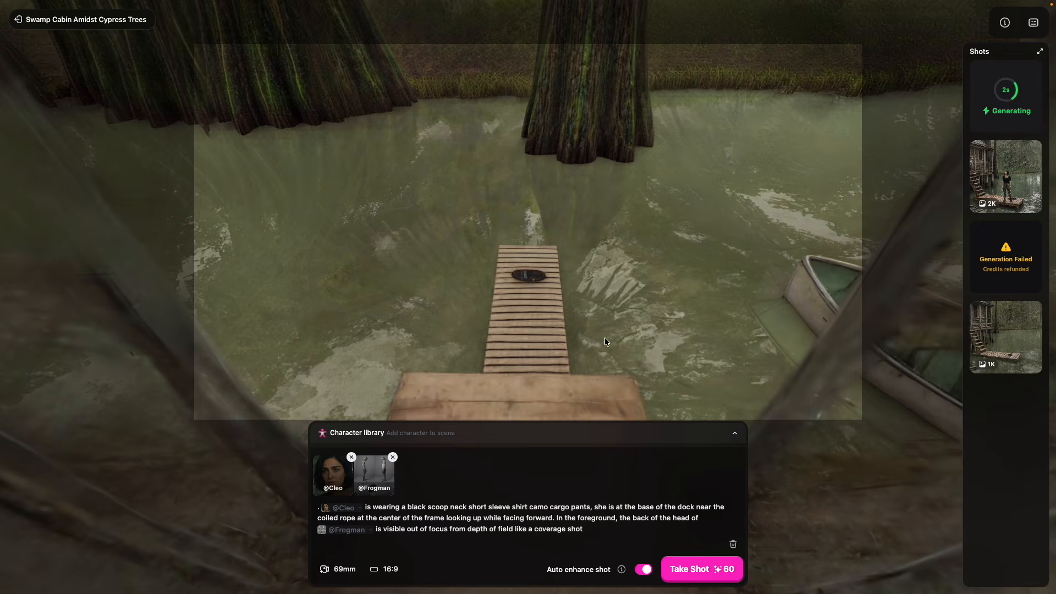
Take a 69mm shot of Frogman at the top of the stairs looking down, with the back of Cleo's head out of focus in the foreground
{"action": "left_click_drag", "start_coordinate": [605, 338], "coordinate": [900, 301]}
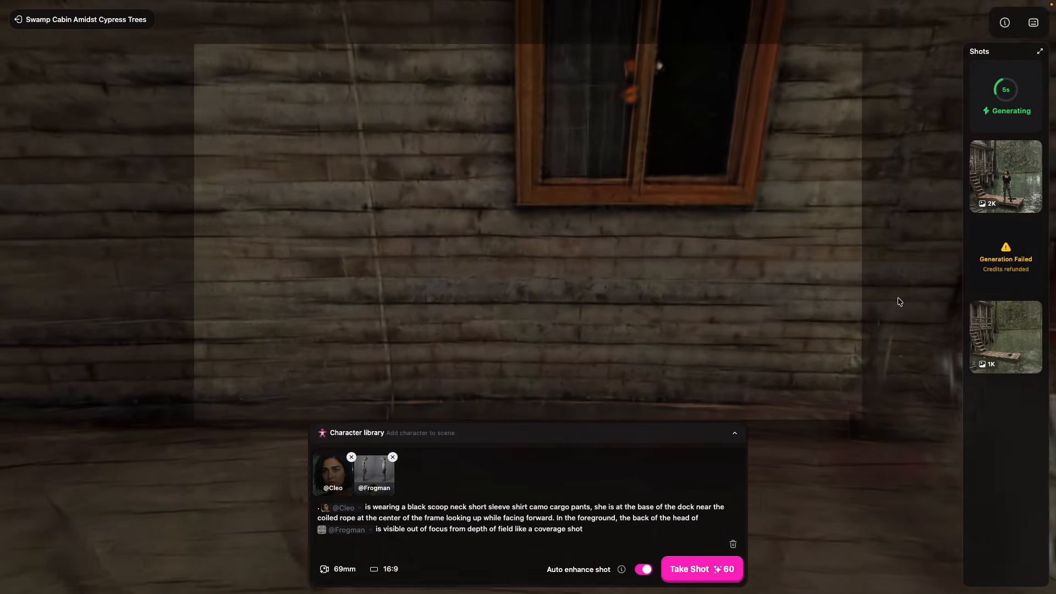
{"action": "scroll", "coordinate": [899, 301], "scroll_direction": "down", "scroll_amount": 10}
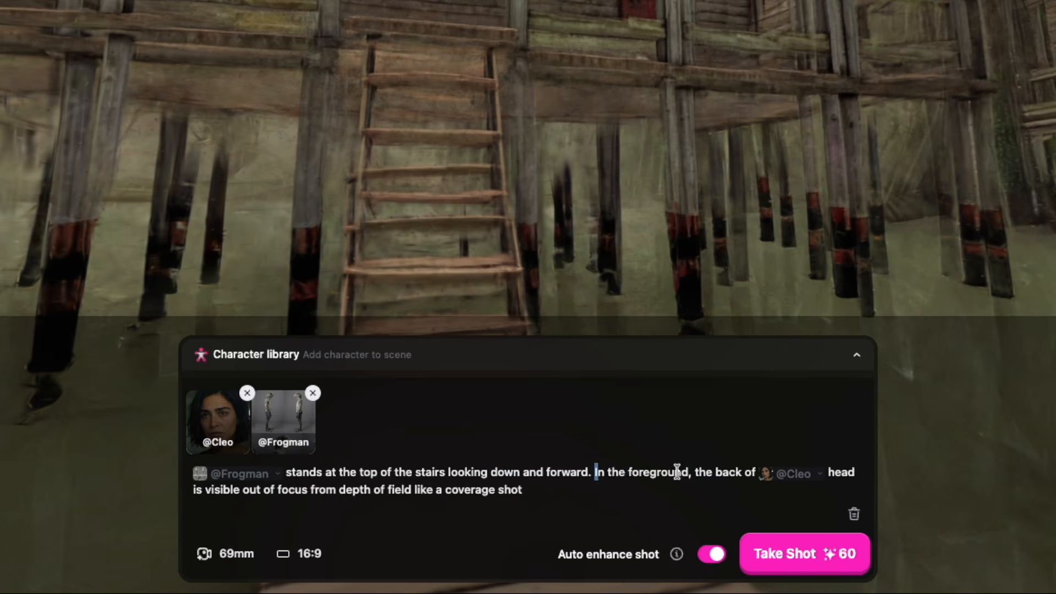
{"action": "left_click_drag", "start_coordinate": [597, 472], "coordinate": [698, 472]}
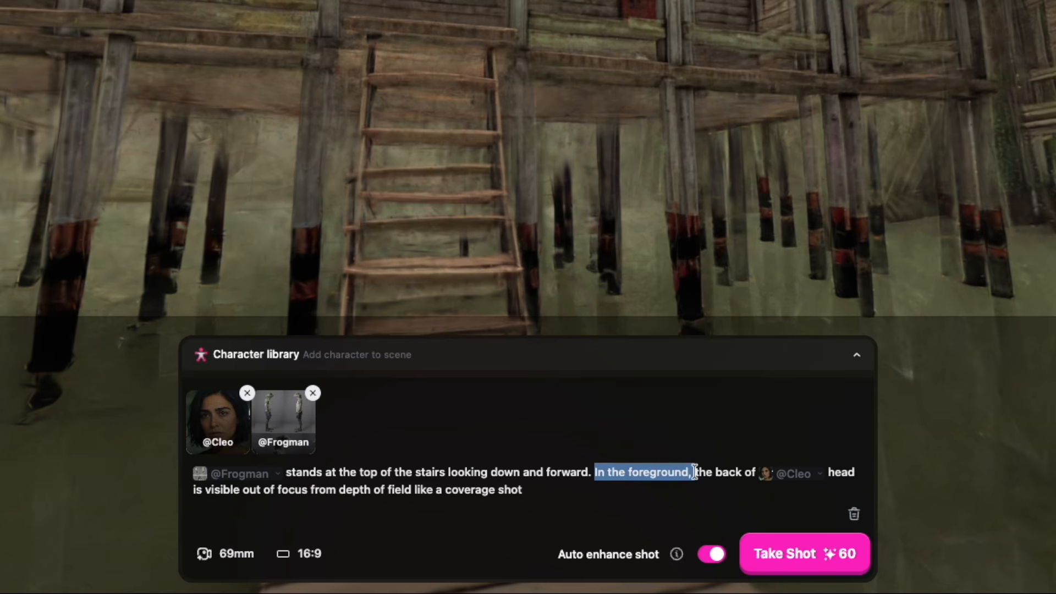
{"action": "left_click", "coordinate": [677, 505]}
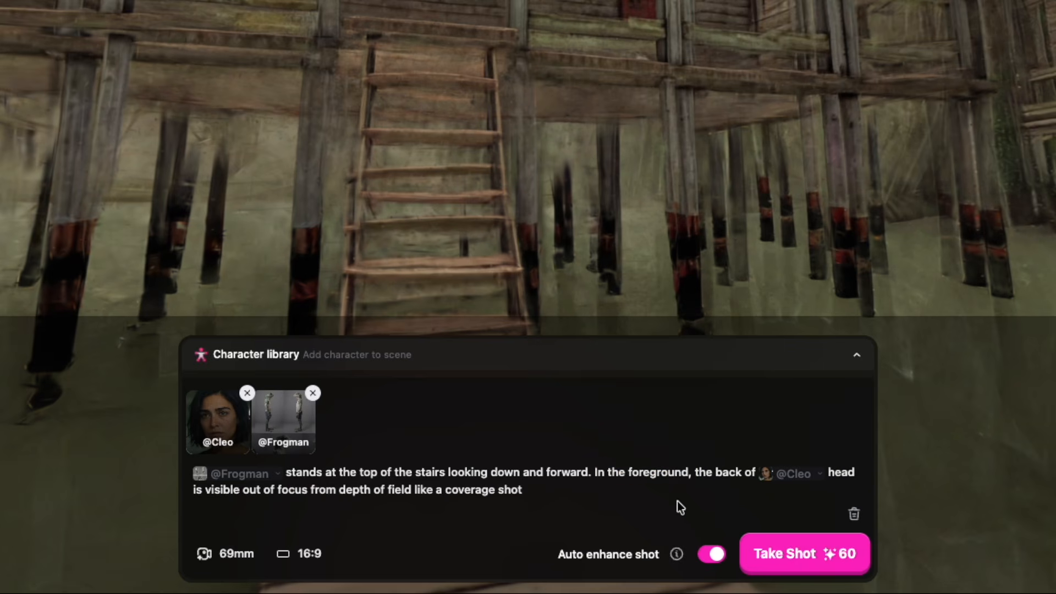
{"action": "left_click", "coordinate": [796, 564]}
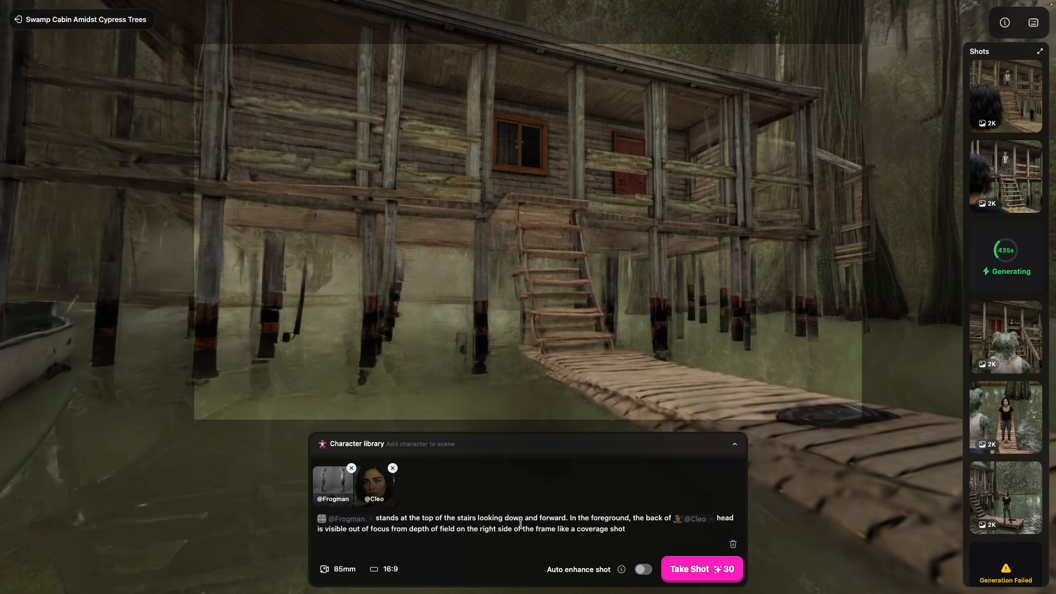
Frame the cabin porch at 69mm and take a shot of Frogman relaxing in the white chair, one leg crossed casually
{"action": "type", "text": "e"}
{"action": "key", "text": "BackSpace"}
{"action": "key", "text": "e"}
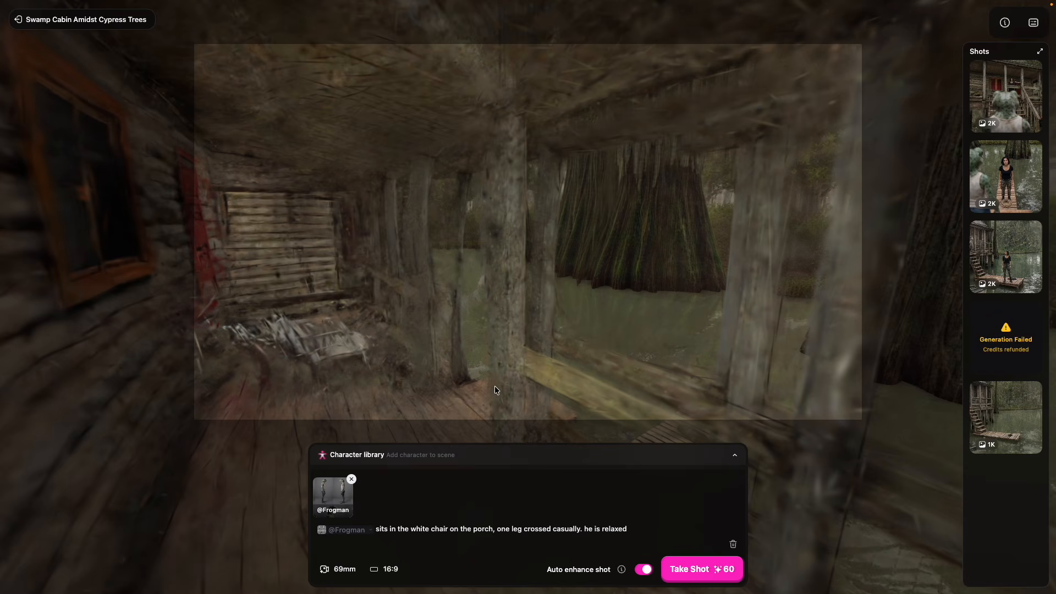
{"action": "type", "text": "qda"}
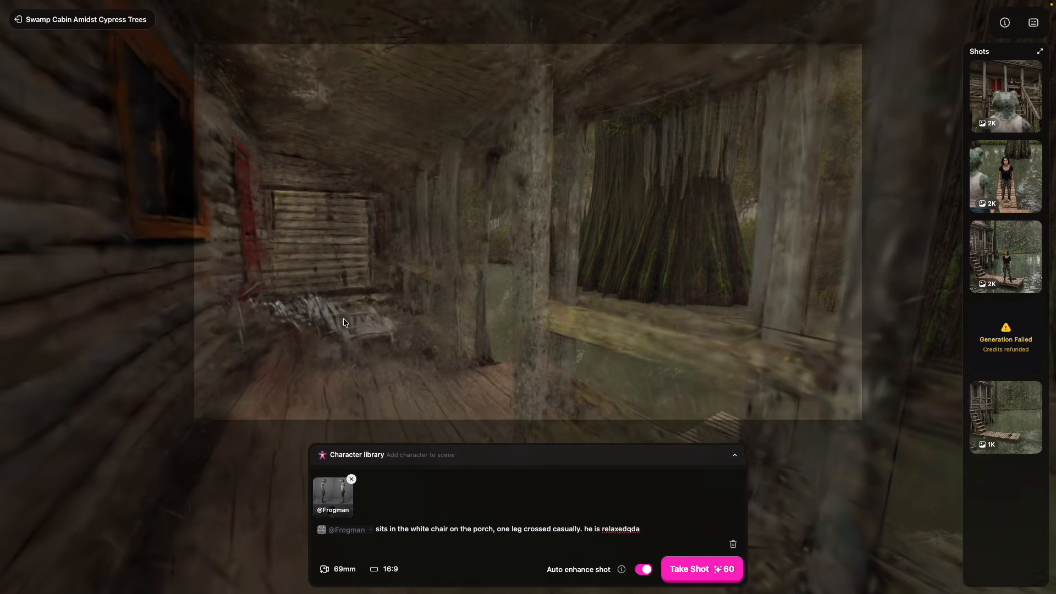
{"action": "left_click", "coordinate": [698, 569]}
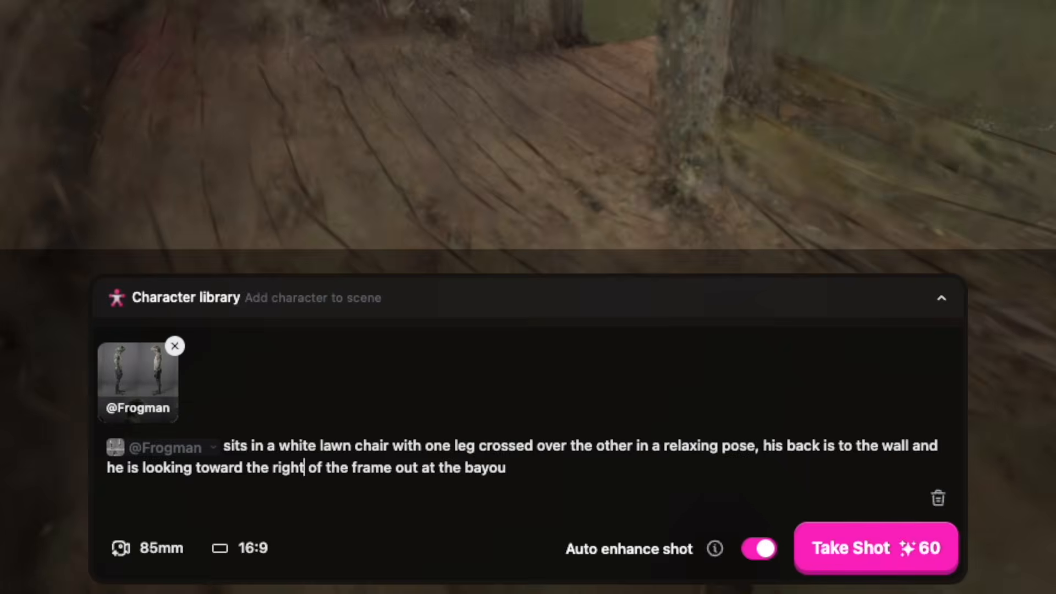
Have Frogman look toward the right side of the frame at the bayou and take the 85mm shot of him in the white lawn chair
{"action": "type", "text": "t side of the frame out at the bayou"}
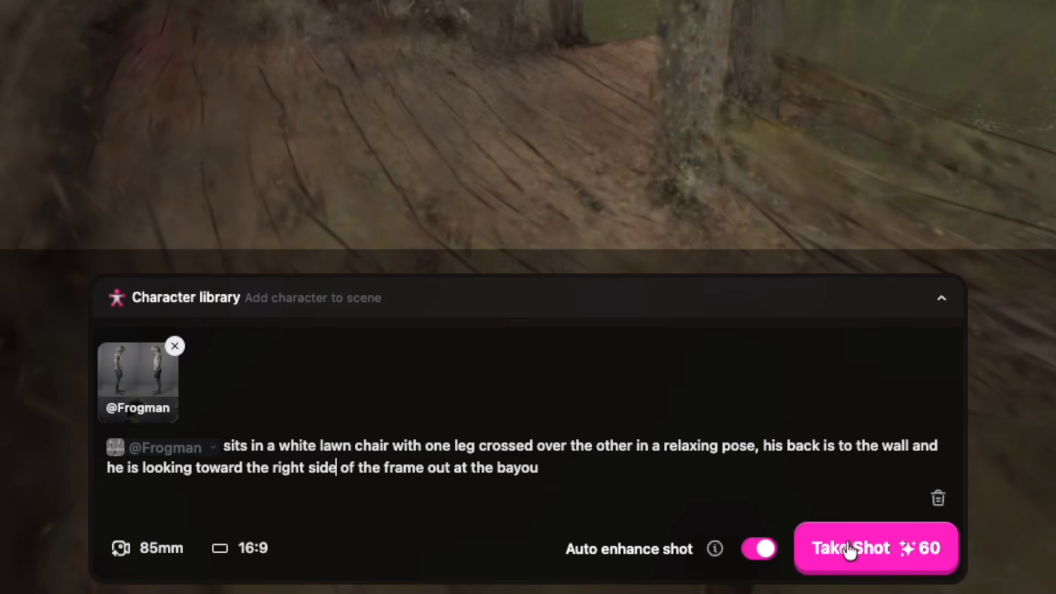
{"action": "left_click", "coordinate": [850, 549]}
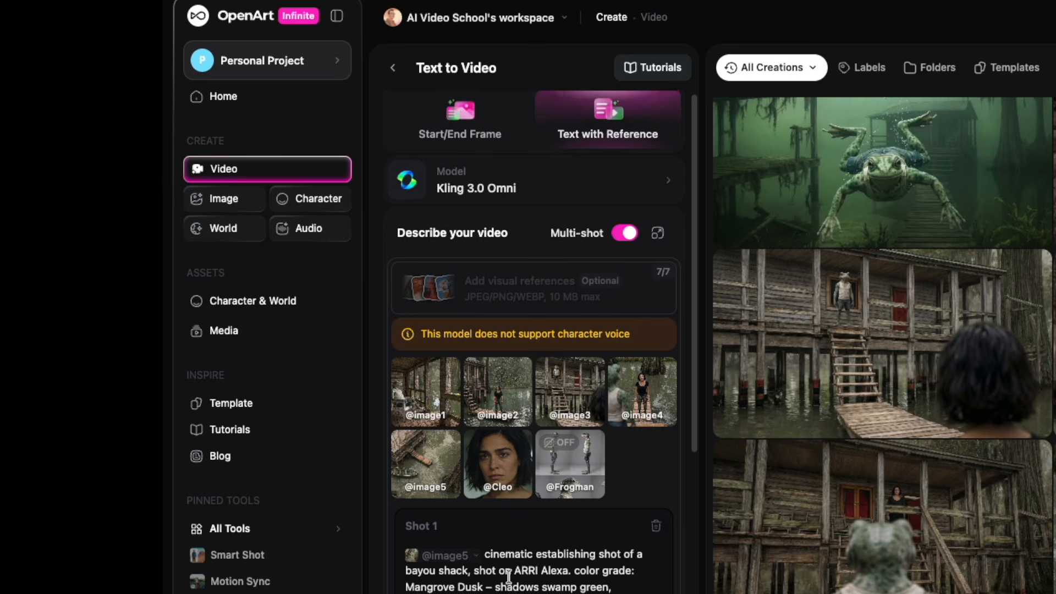
Review the shot descriptions and image references in the multi-shot Kling 3.0 Omni text-to-video setup
{"action": "scroll", "coordinate": [508, 577], "scroll_direction": "down", "scroll_amount": 5}
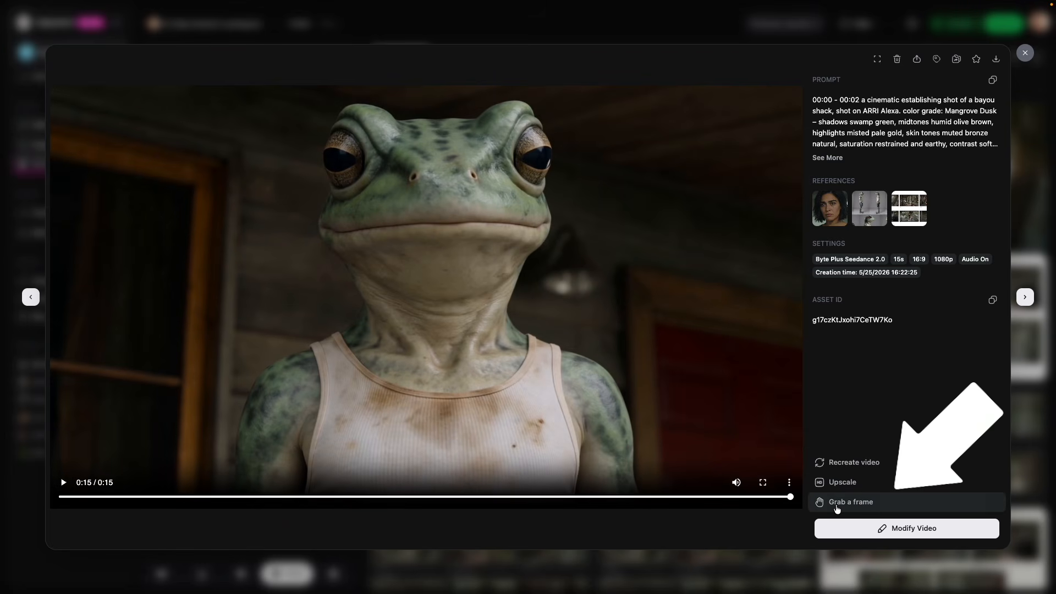
Grab a frame from the finished Seedance 2.0 bayou video, choosing the moment at 8.8 s where Cleo walks down the dock
{"action": "left_click", "coordinate": [841, 509]}
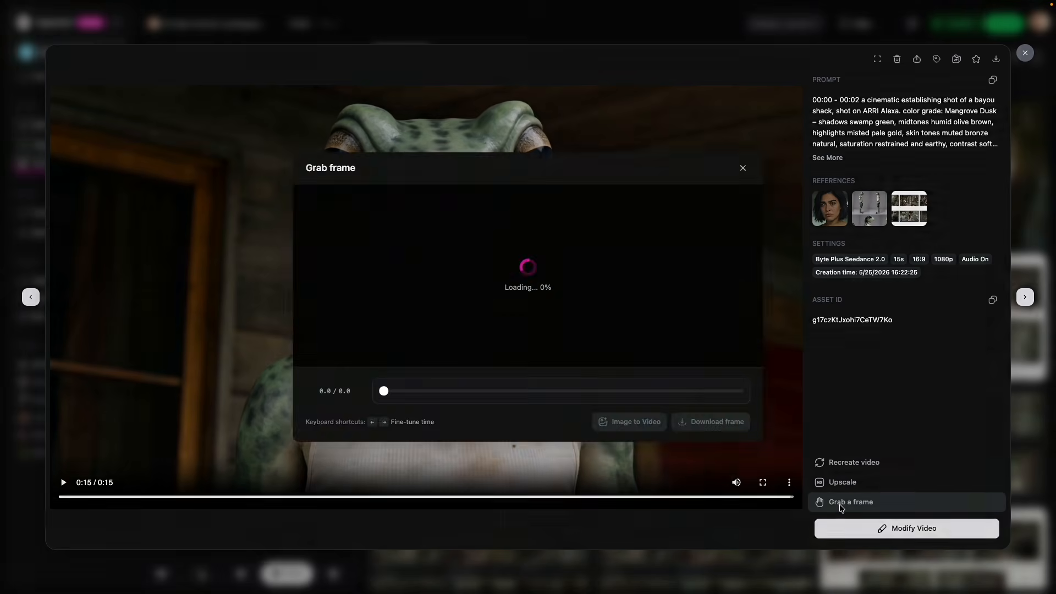
{"action": "left_click_drag", "start_coordinate": [376, 415], "coordinate": [793, 452]}
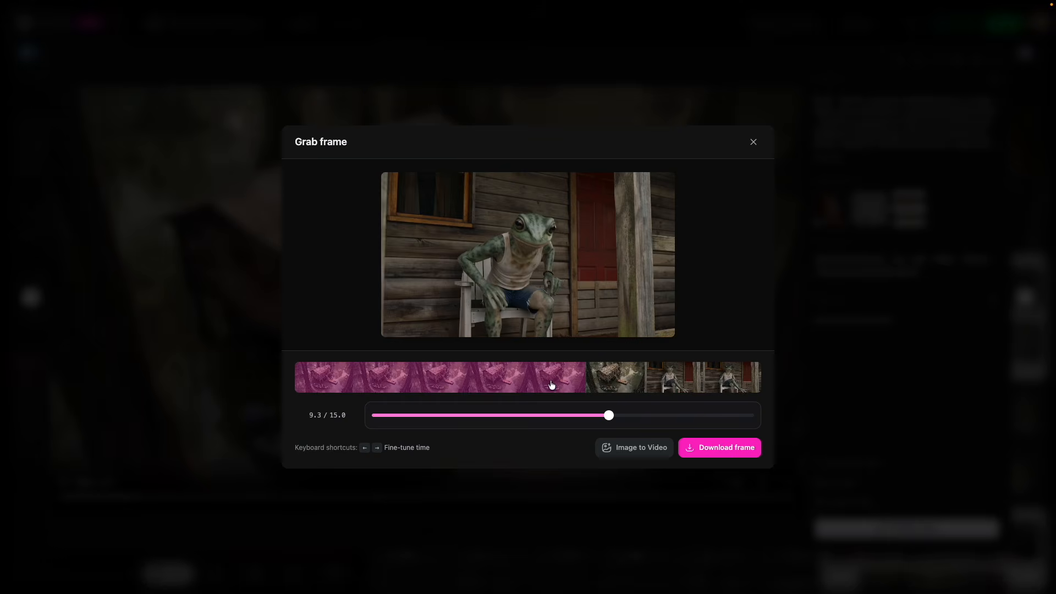
{"action": "mouse_move", "coordinate": [552, 384]}
{"action": "left_mouse_down"}
{"action": "mouse_move", "coordinate": [596, 384]}
{"action": "mouse_move", "coordinate": [531, 378]}
{"action": "mouse_move", "coordinate": [571, 379]}
{"action": "left_mouse_up"}
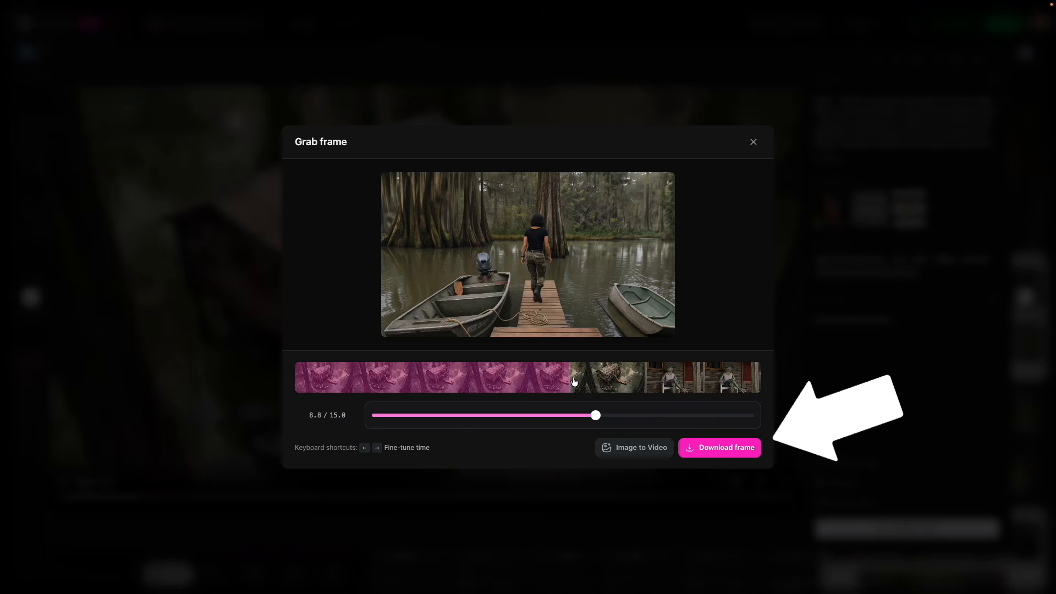